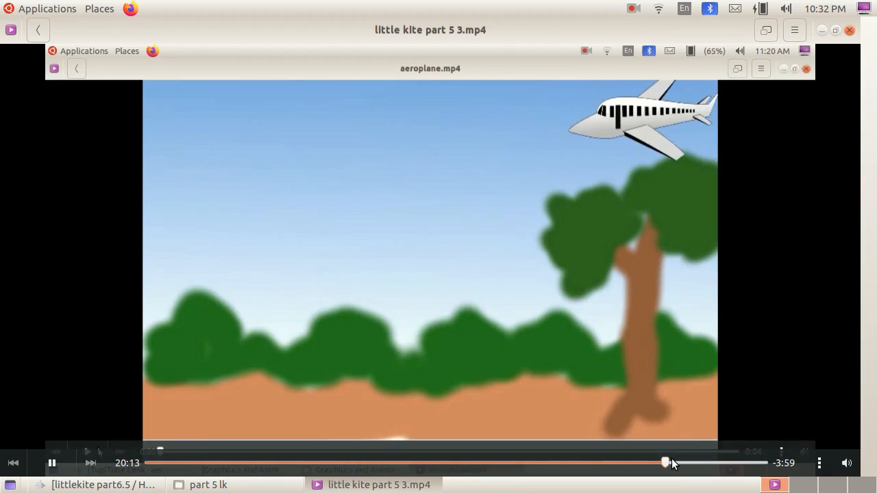
{"action": "left_click", "coordinate": [535, 463]}
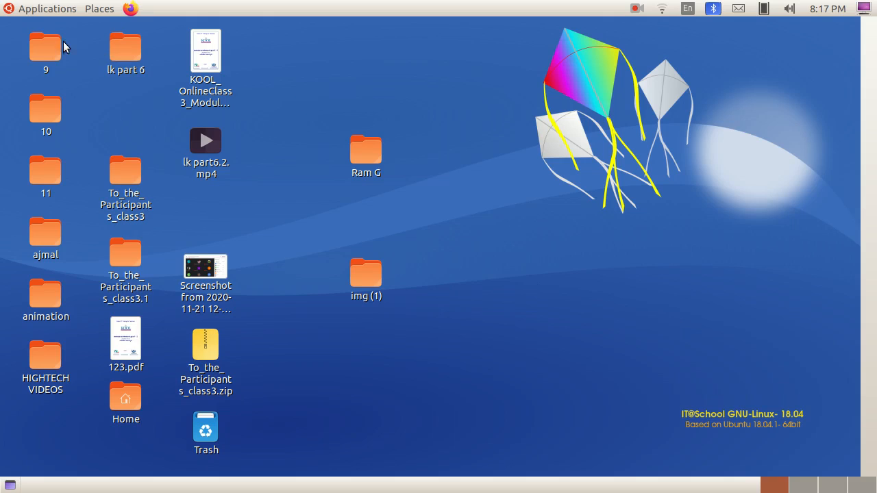
- Launch TupiTube Desk from the Graphics applications and dismiss the tip of the day
{"action": "left_click", "coordinate": [46, 9]}
{"action": "mouse_move", "coordinate": [69, 108]}
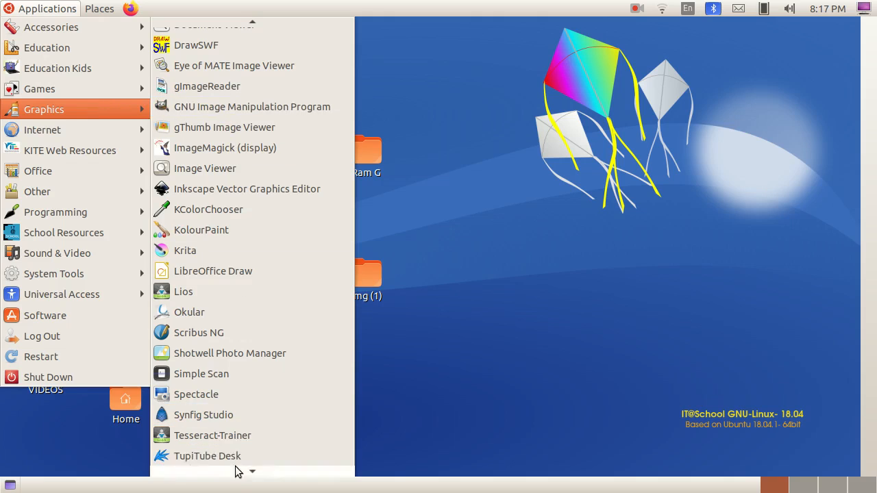
{"action": "left_click", "coordinate": [213, 436]}
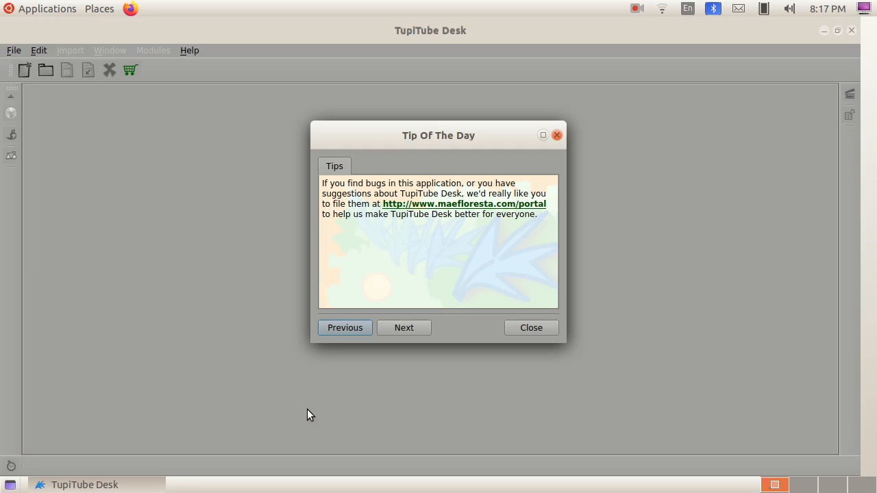
{"action": "left_click", "coordinate": [540, 328]}
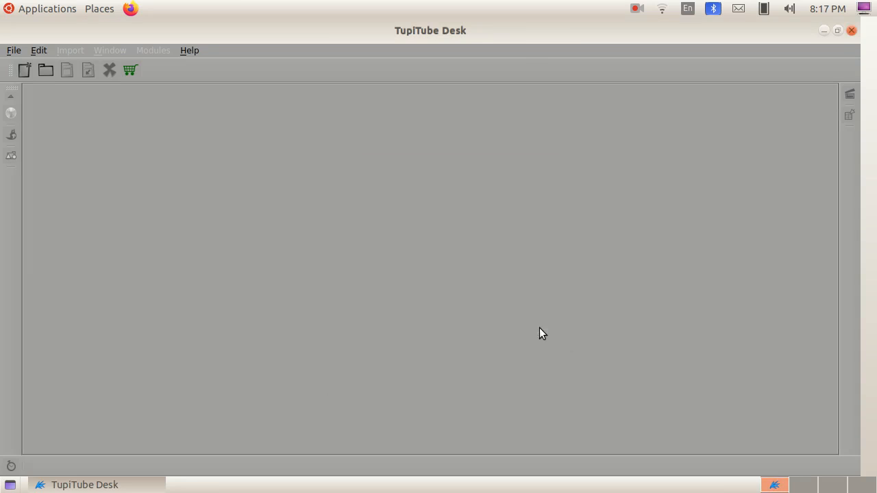
- Create a new project named my_project2 with a frame rate of 10 FPS
{"action": "left_click", "coordinate": [14, 52]}
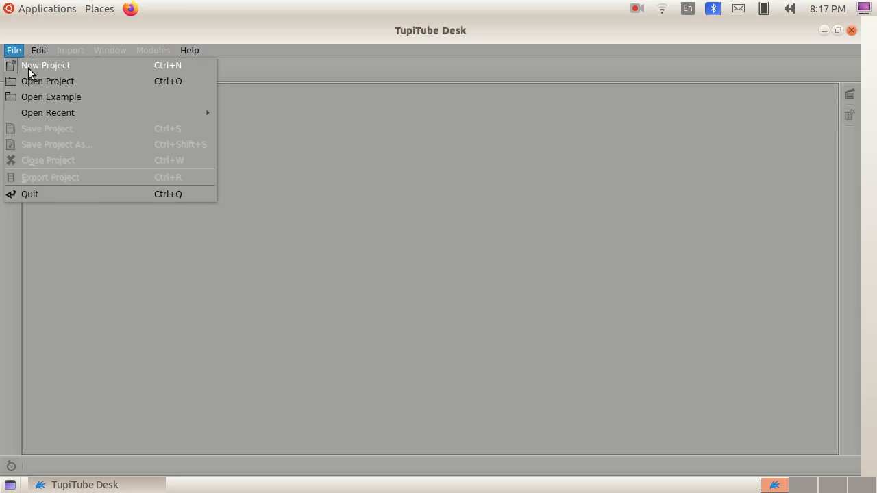
{"action": "left_click", "coordinate": [28, 68]}
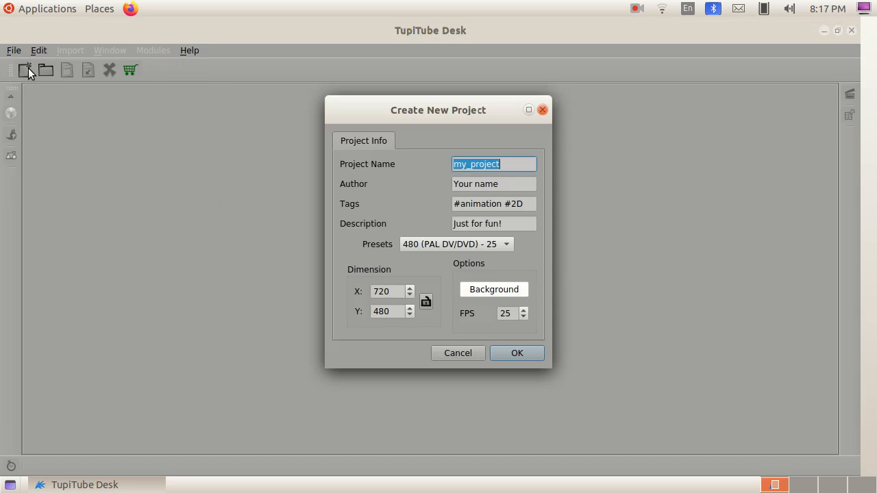
{"action": "left_click", "coordinate": [507, 165]}
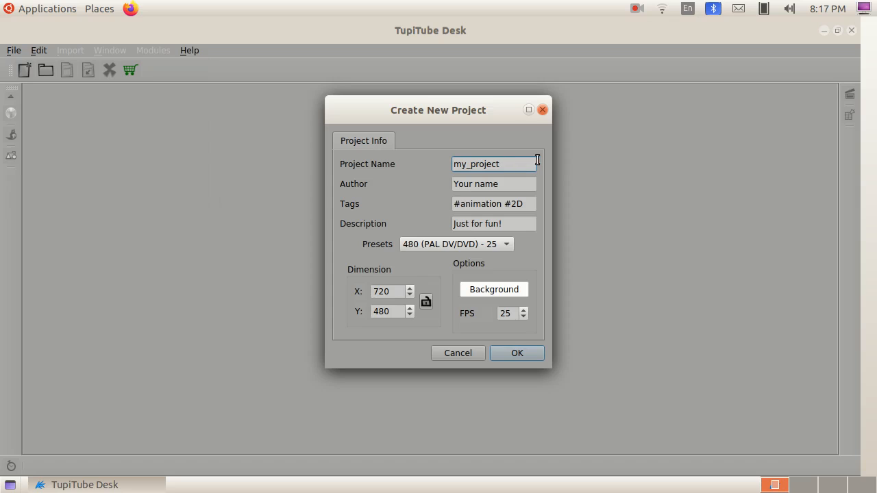
{"action": "type", "text": "2"}
{"action": "left_click", "coordinate": [514, 313]}
{"action": "left_click_drag", "start_coordinate": [515, 313], "coordinate": [474, 310]}
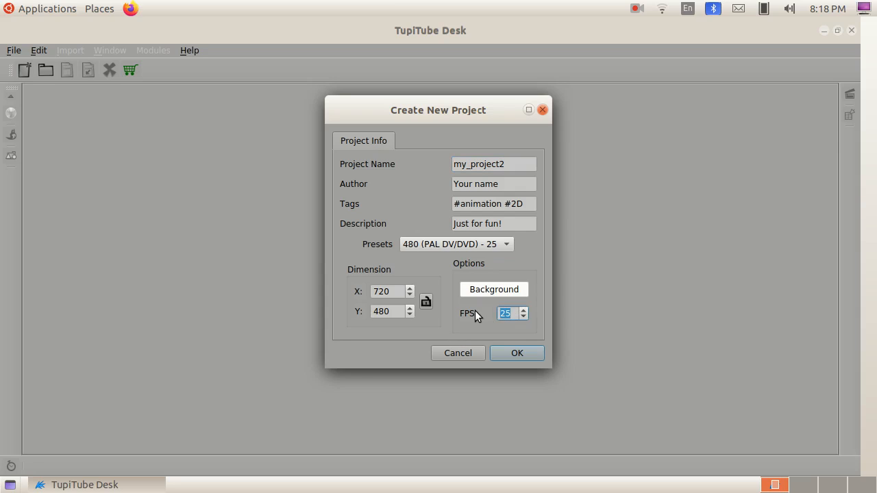
{"action": "type", "text": "10"}
{"action": "left_click", "coordinate": [511, 350]}
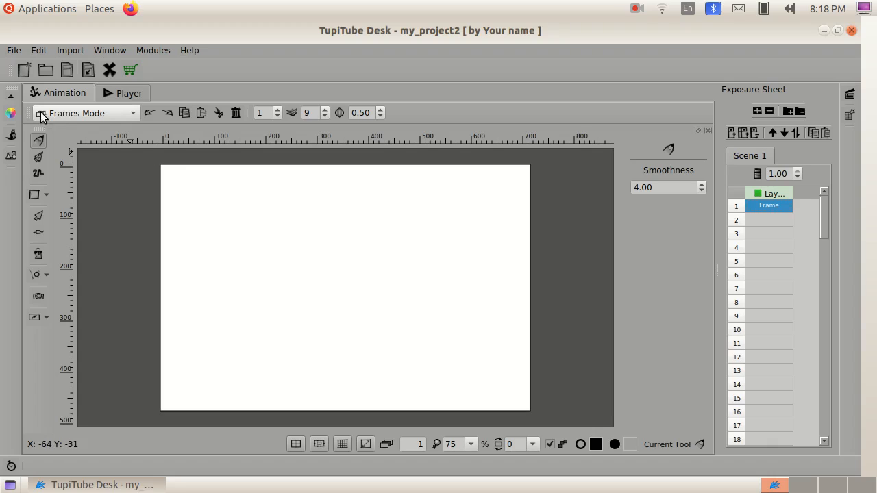
- Switch to Static BG Mode and import the bitmap background.png, resized to fit the workspace
{"action": "left_click", "coordinate": [134, 114]}
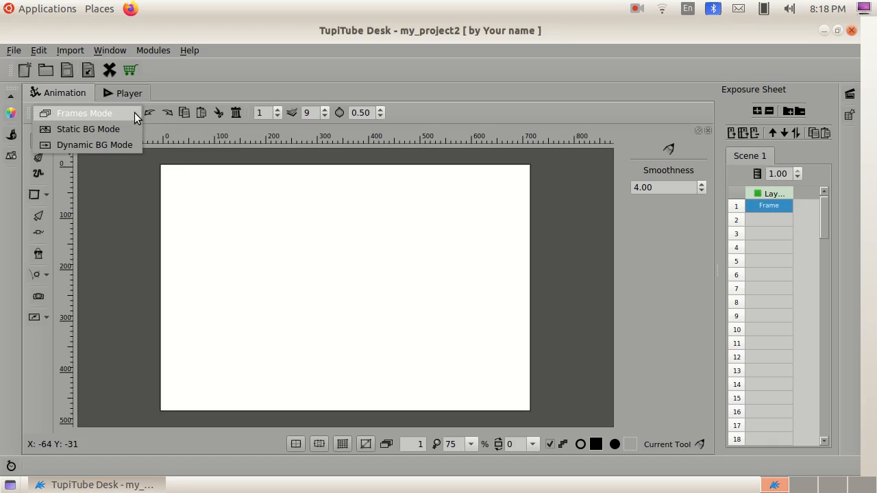
{"action": "left_click", "coordinate": [93, 129]}
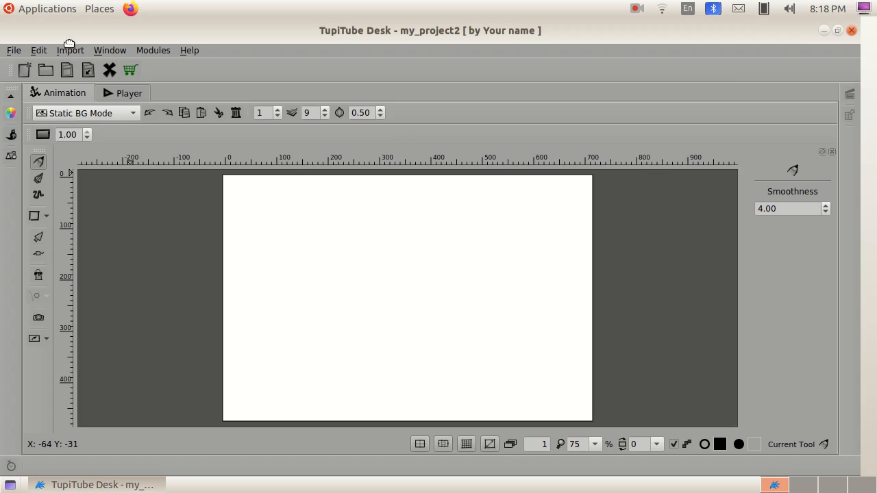
{"action": "left_click", "coordinate": [69, 49]}
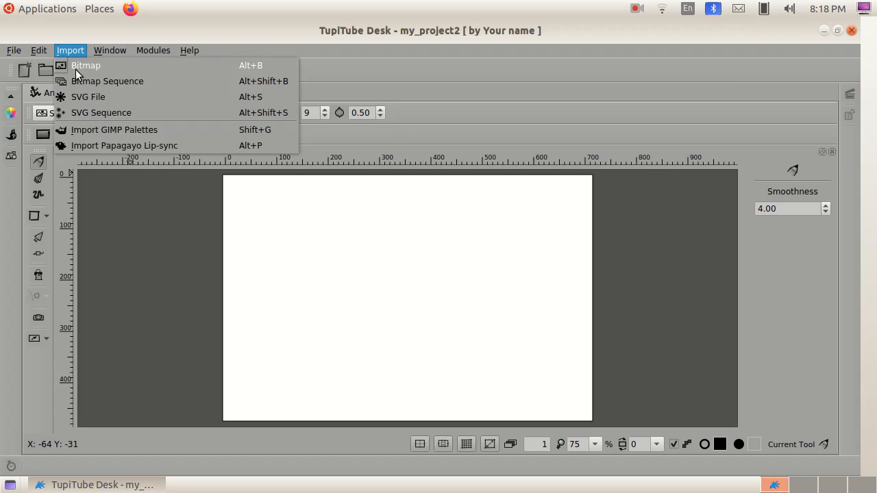
{"action": "left_click", "coordinate": [75, 69]}
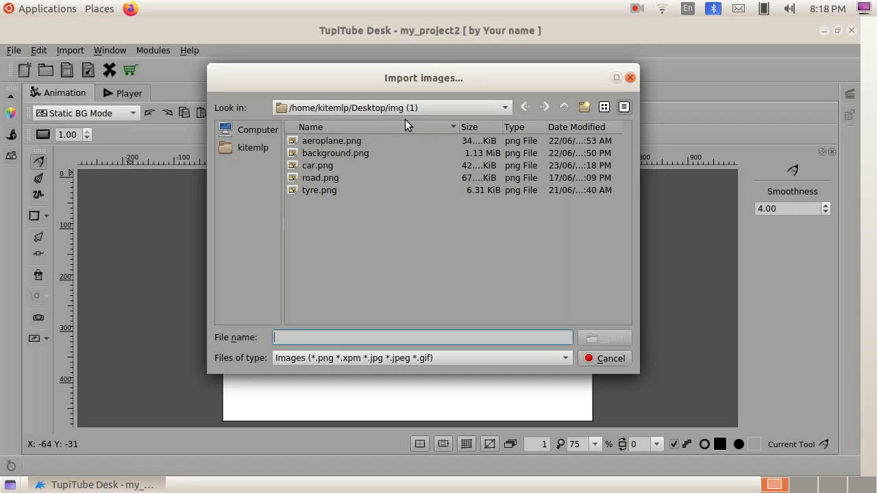
{"action": "left_click", "coordinate": [353, 156]}
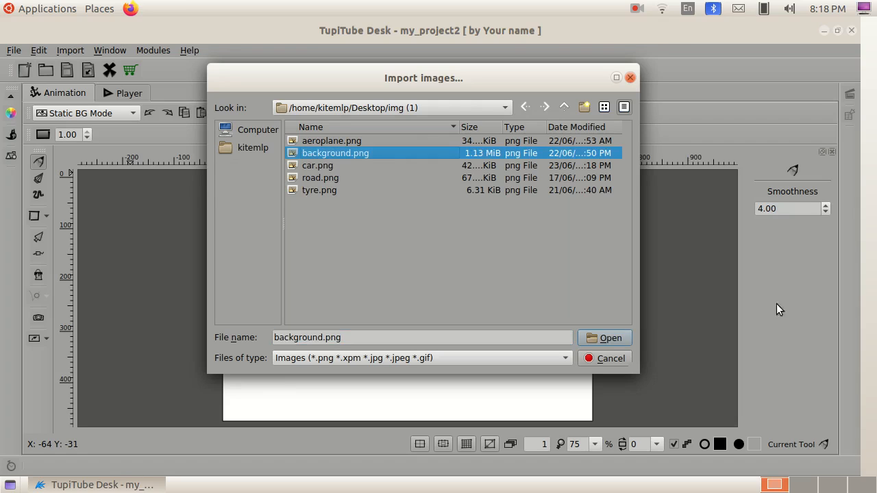
{"action": "left_click", "coordinate": [603, 339]}
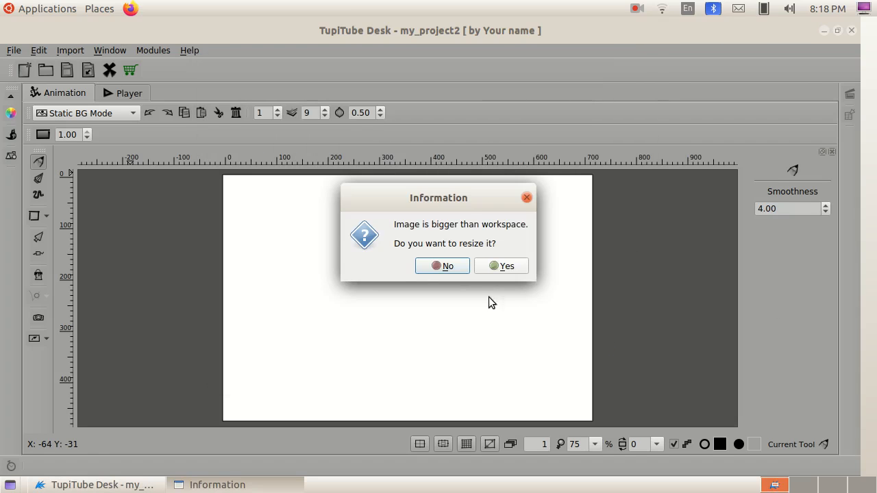
{"action": "left_click", "coordinate": [507, 269]}
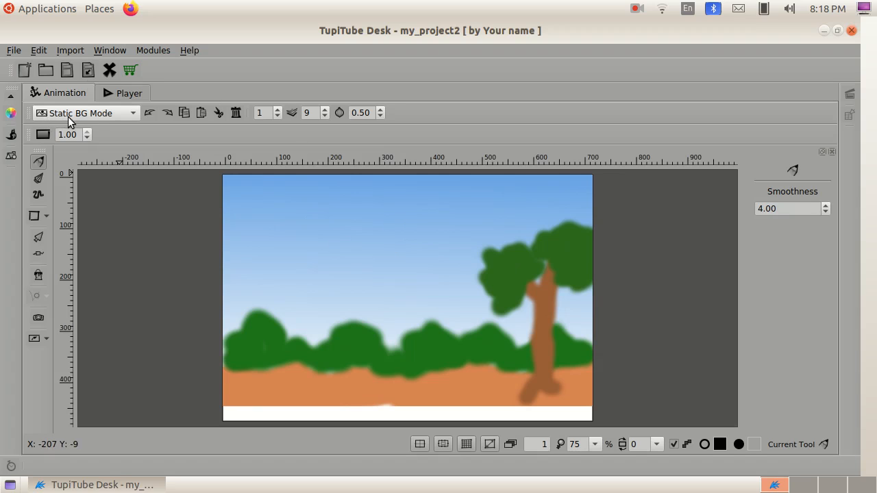
- Switch to Frames Mode and import the bitmap aeroplane.png into frame 1, resized to fit the workspace
{"action": "left_click", "coordinate": [135, 115]}
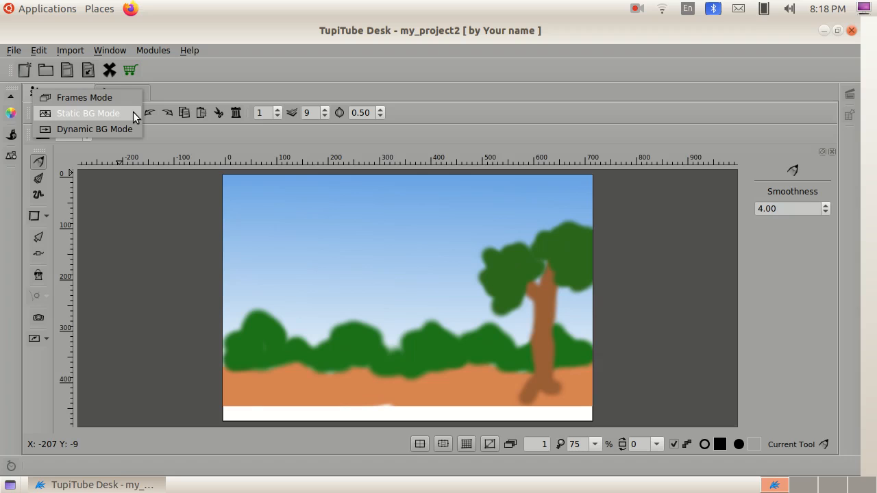
{"action": "left_click", "coordinate": [107, 96]}
{"action": "left_click", "coordinate": [70, 50]}
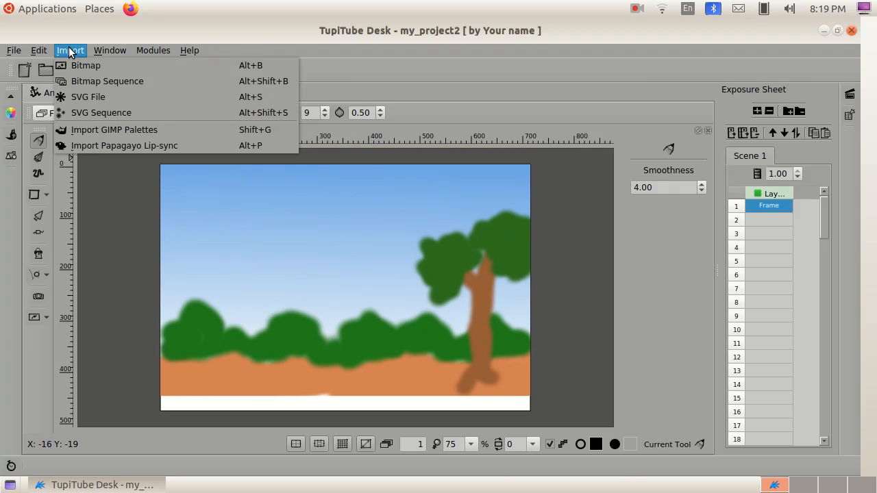
{"action": "left_click", "coordinate": [246, 200]}
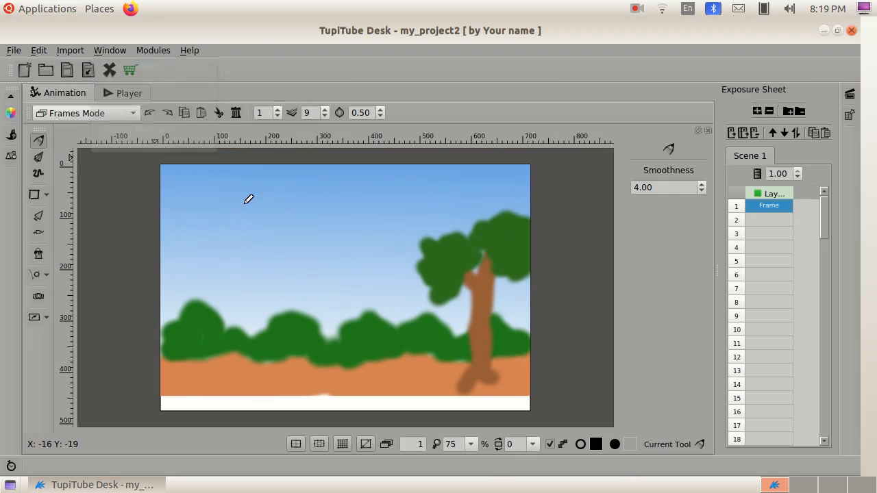
{"action": "left_click", "coordinate": [71, 49]}
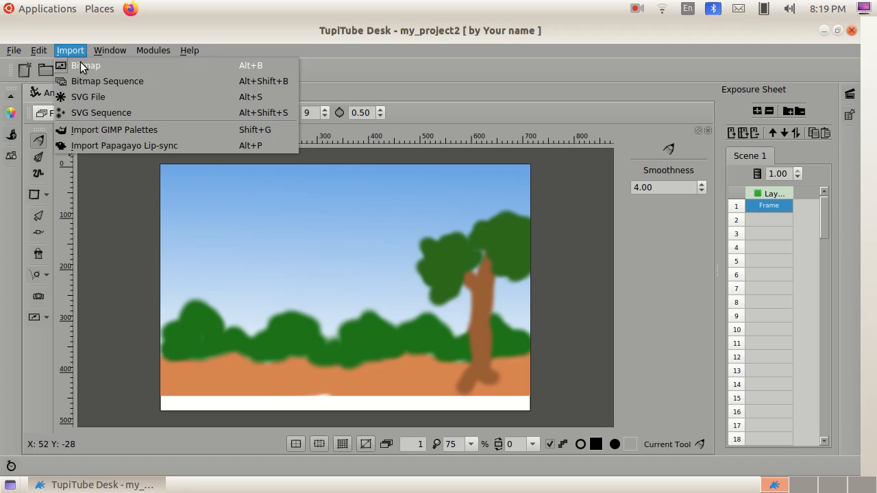
{"action": "left_click", "coordinate": [81, 65]}
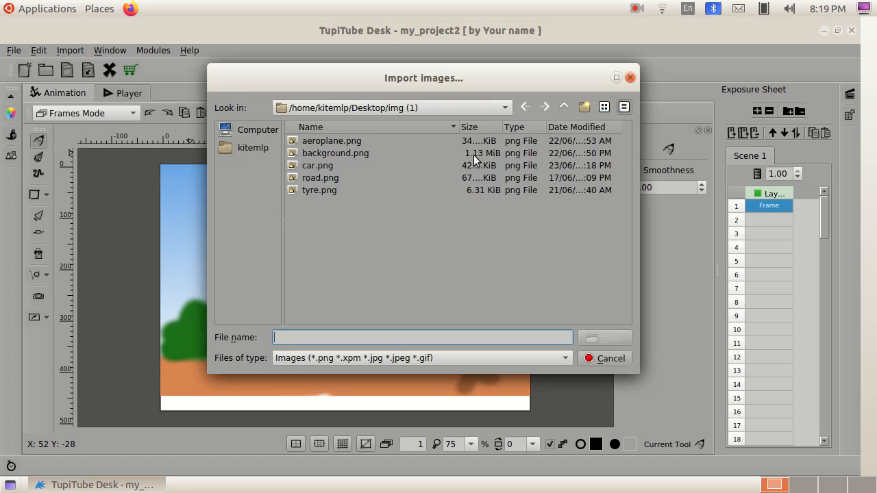
{"action": "left_click", "coordinate": [350, 141]}
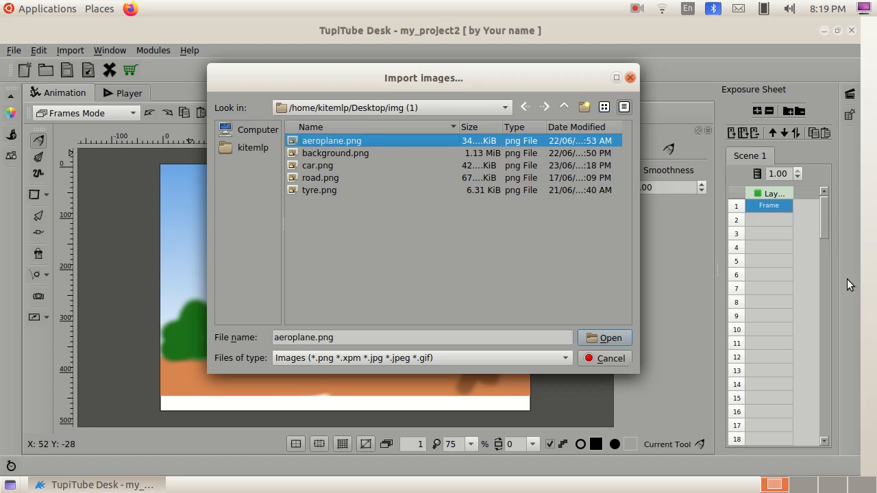
{"action": "left_click", "coordinate": [610, 339]}
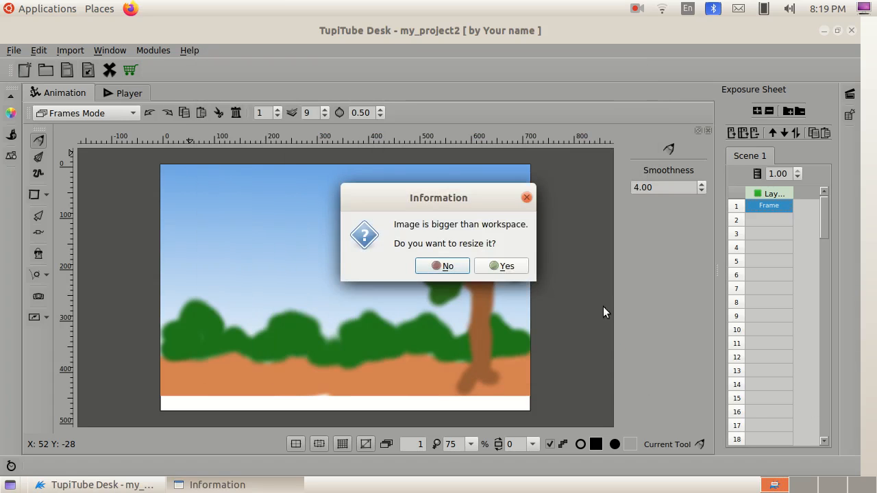
{"action": "left_click", "coordinate": [498, 266]}
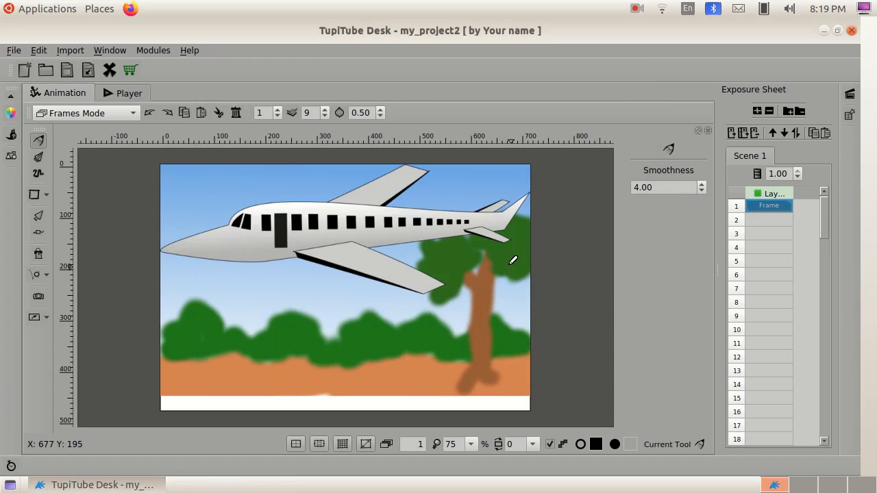
- Shrink the aeroplane with the selection tool and move it into the sky above the tree
{"action": "left_click", "coordinate": [39, 217]}
{"action": "left_click", "coordinate": [334, 235]}
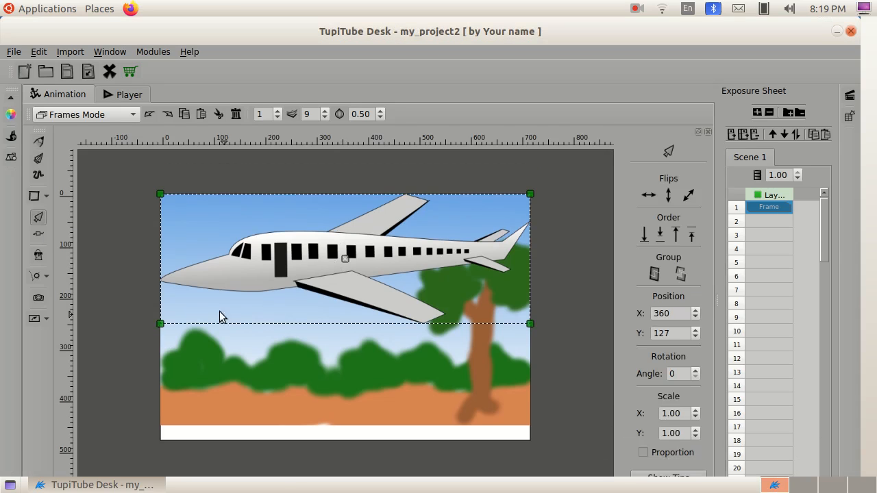
{"action": "left_click_drag", "start_coordinate": [160, 323], "coordinate": [313, 291]}
{"action": "left_click_drag", "start_coordinate": [378, 230], "coordinate": [488, 221]}
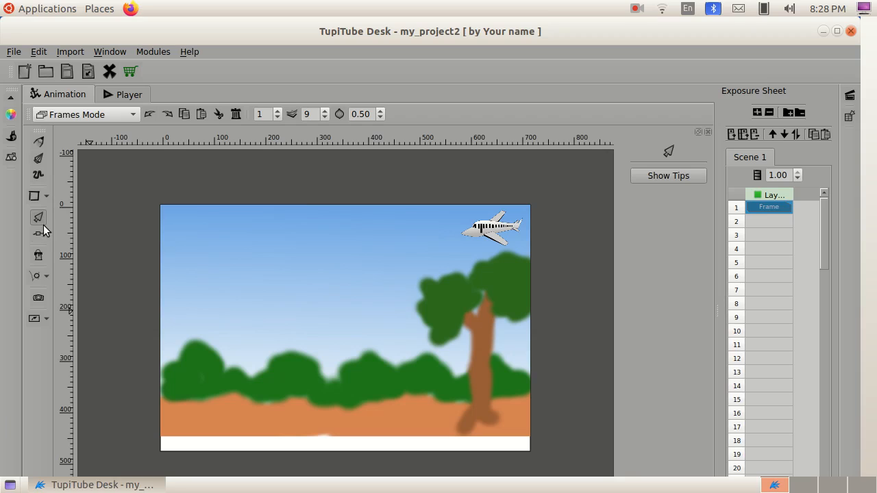
- Add a new Position Tween and select the aeroplane as its object
{"action": "left_click", "coordinate": [47, 277]}
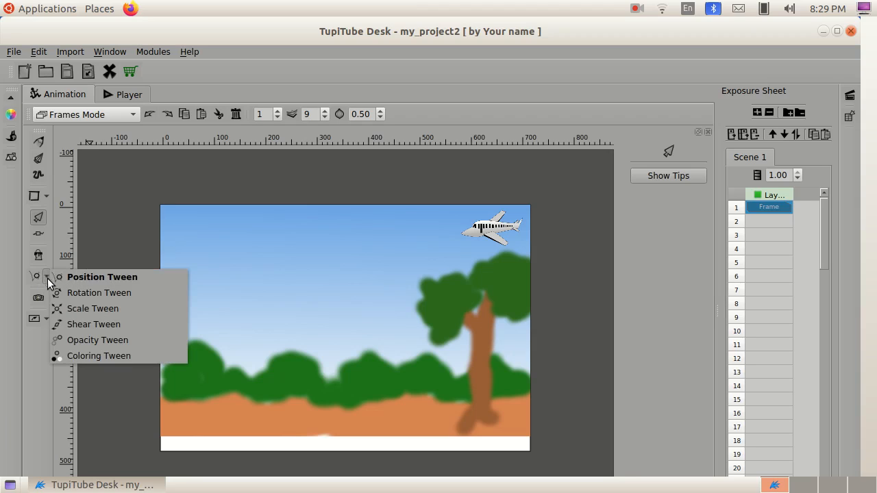
{"action": "left_click", "coordinate": [97, 283]}
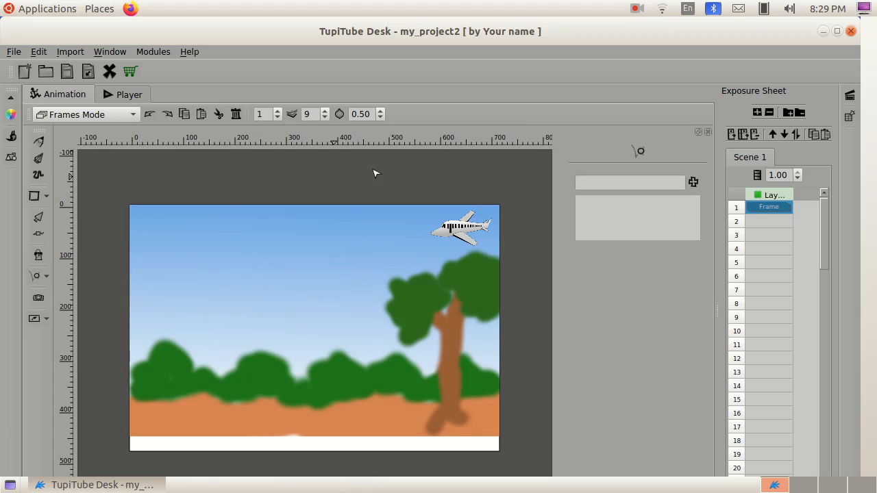
{"action": "left_click", "coordinate": [693, 181]}
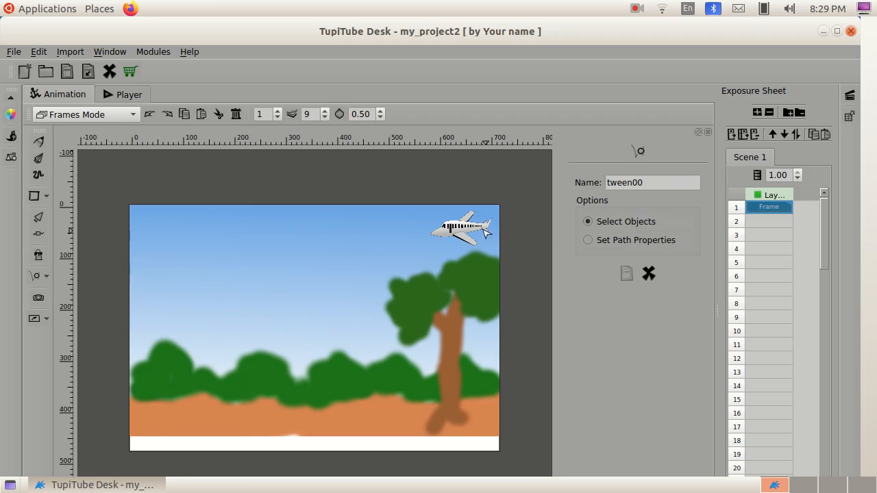
{"action": "left_click", "coordinate": [464, 233]}
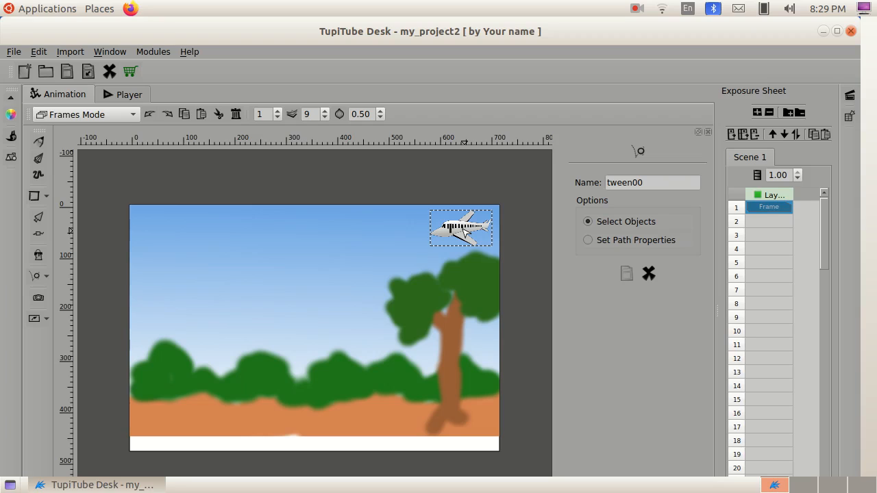
- Set the tween's path with five points running from the aeroplane leftward across the sky, close to the canvas's left edge
{"action": "left_click", "coordinate": [587, 239]}
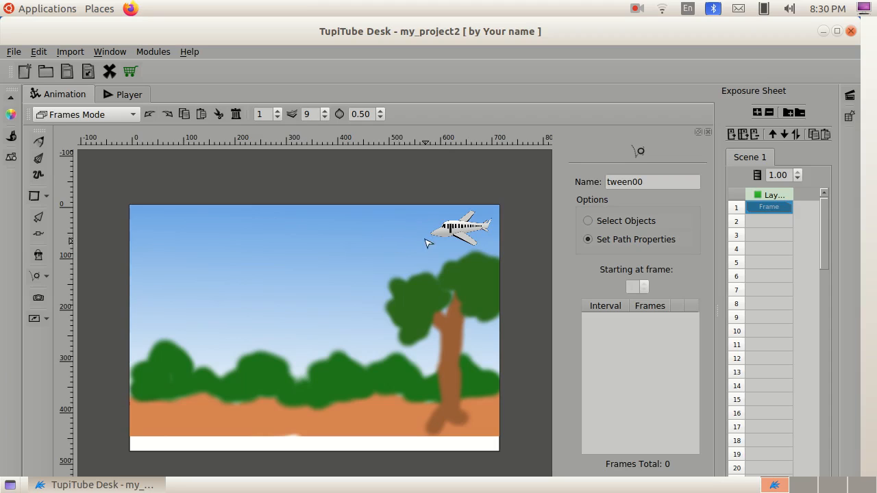
{"action": "left_click", "coordinate": [385, 235]}
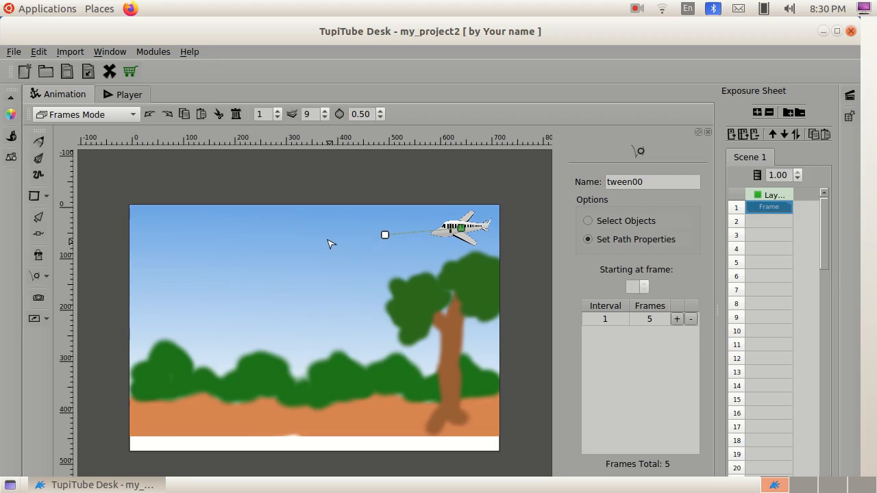
{"action": "left_click", "coordinate": [327, 239]}
{"action": "left_click", "coordinate": [280, 255]}
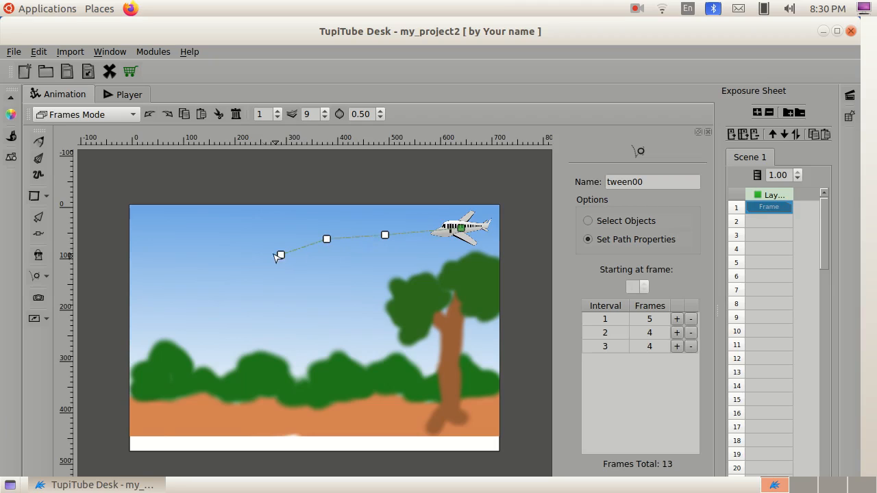
{"action": "left_click", "coordinate": [201, 254]}
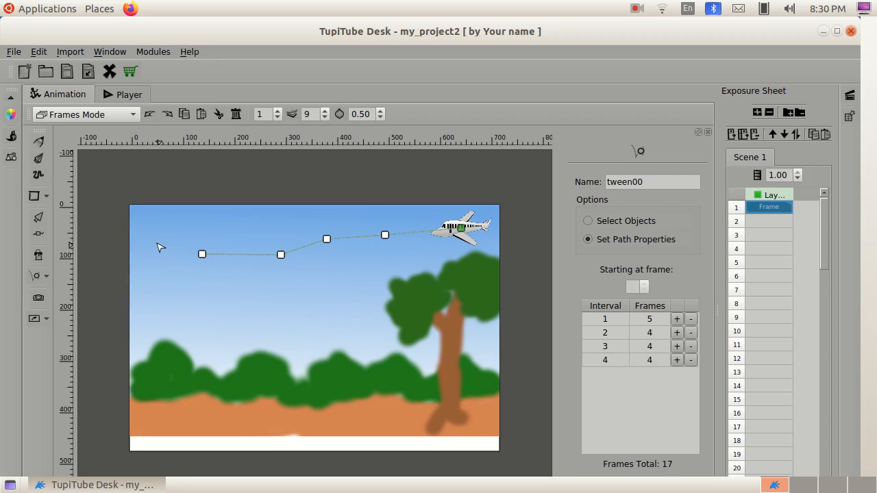
{"action": "left_click", "coordinate": [150, 246]}
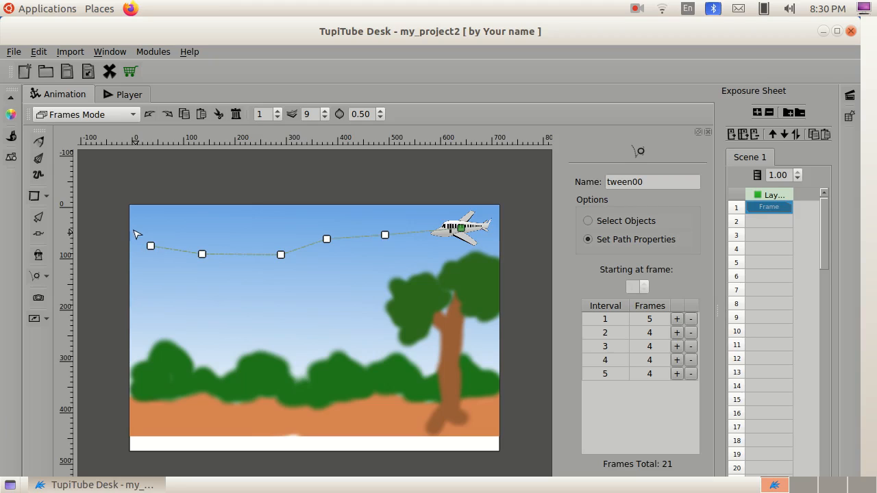
- Extend the tween path to the canvas's left edge, then set interval 1 to 8 frames and intervals 5 and 6 to 5 frames each
{"action": "left_click", "coordinate": [131, 236]}
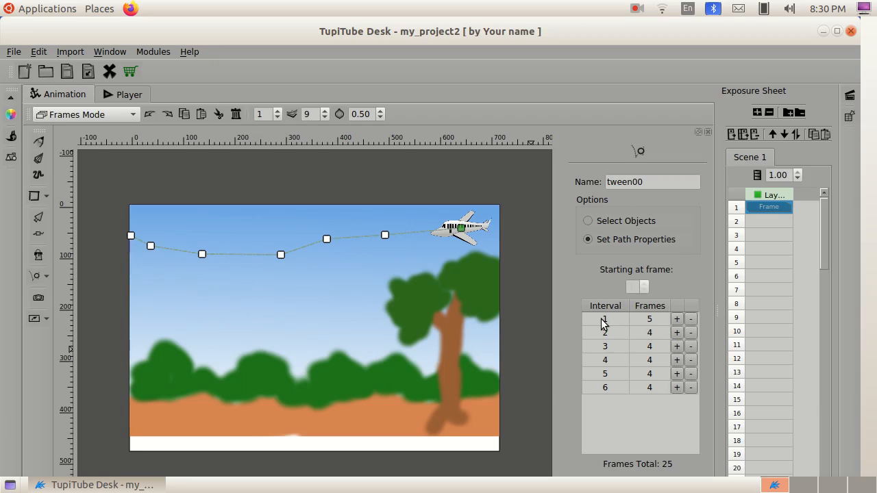
{"action": "left_click", "coordinate": [679, 319]}
{"action": "left_click", "coordinate": [678, 319]}
{"action": "left_click", "coordinate": [678, 319]}
{"action": "left_click", "coordinate": [677, 374]}
{"action": "left_click", "coordinate": [677, 388]}
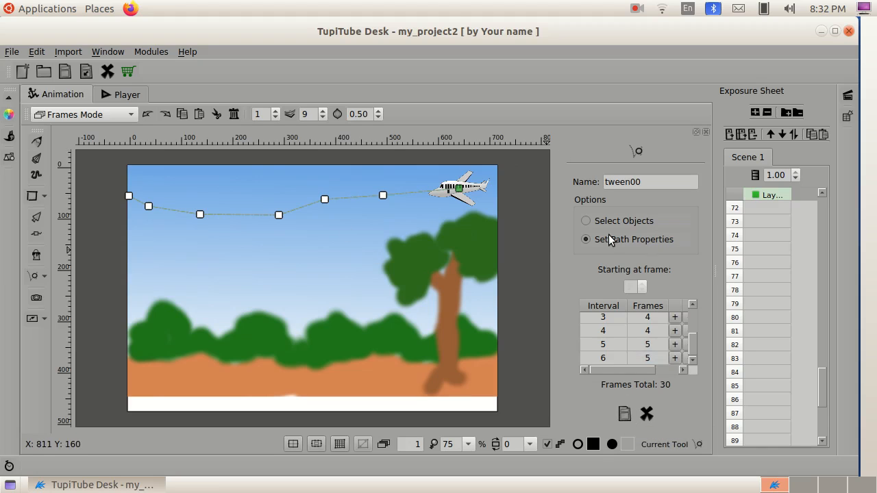
- Save the tween and preview the aeroplane animation in the Player, returning to the Animation workspace
{"action": "left_click", "coordinate": [624, 414]}
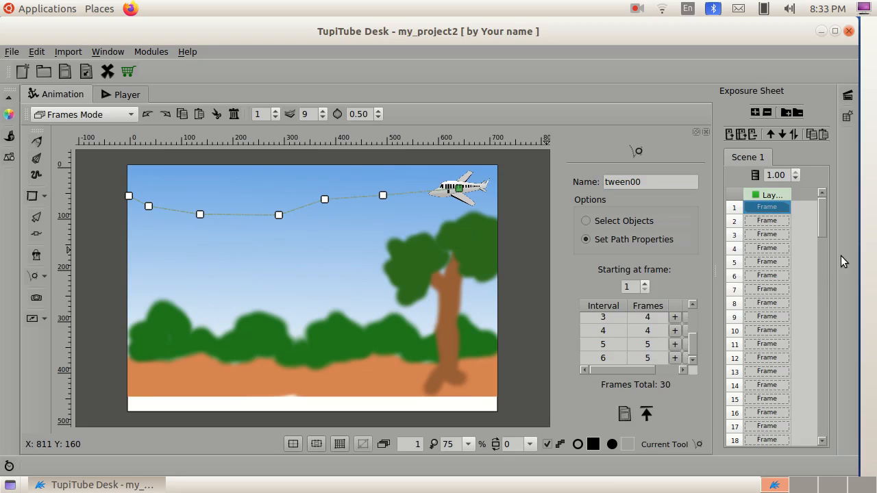
{"action": "left_click_drag", "start_coordinate": [822, 220], "coordinate": [826, 267]}
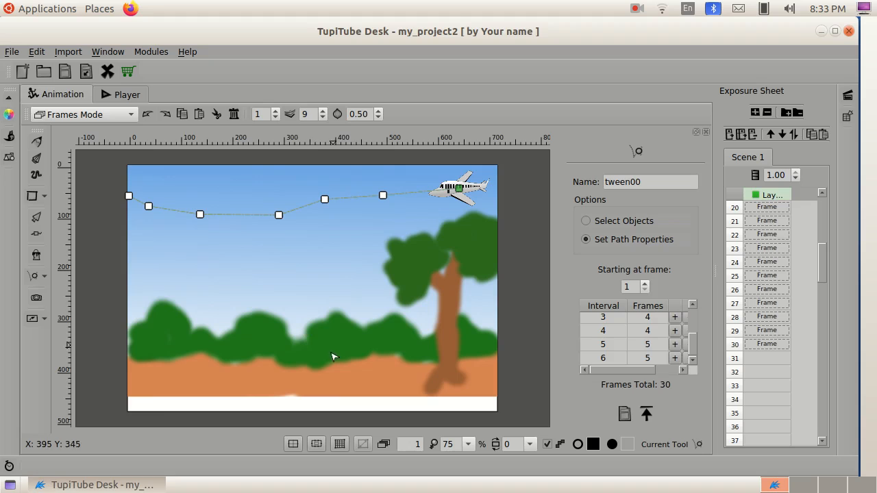
{"action": "left_click", "coordinate": [117, 94]}
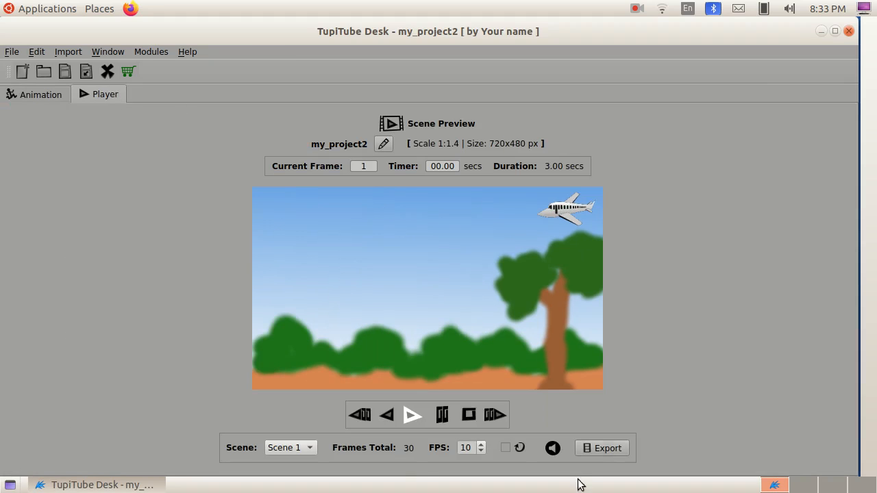
{"action": "left_click", "coordinate": [406, 418]}
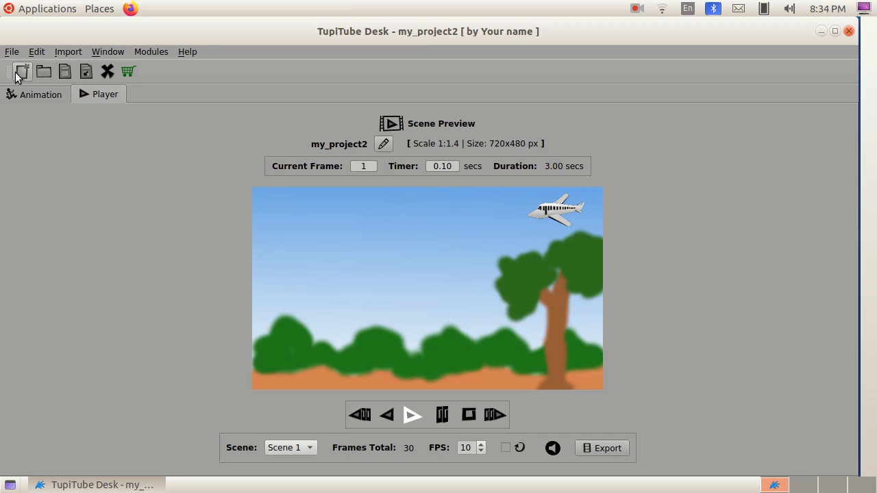
{"action": "left_click", "coordinate": [35, 97]}
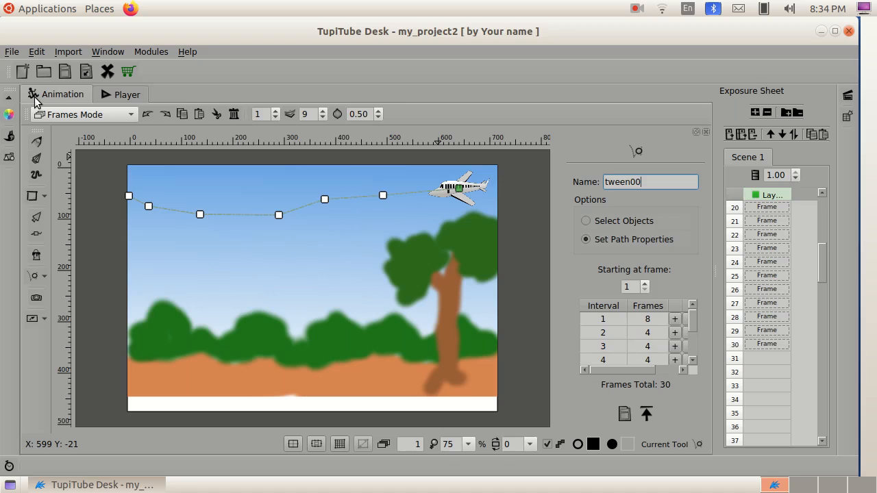
- Start exporting the project as an MP4 video with Scene 1 included once
{"action": "left_click", "coordinate": [12, 51]}
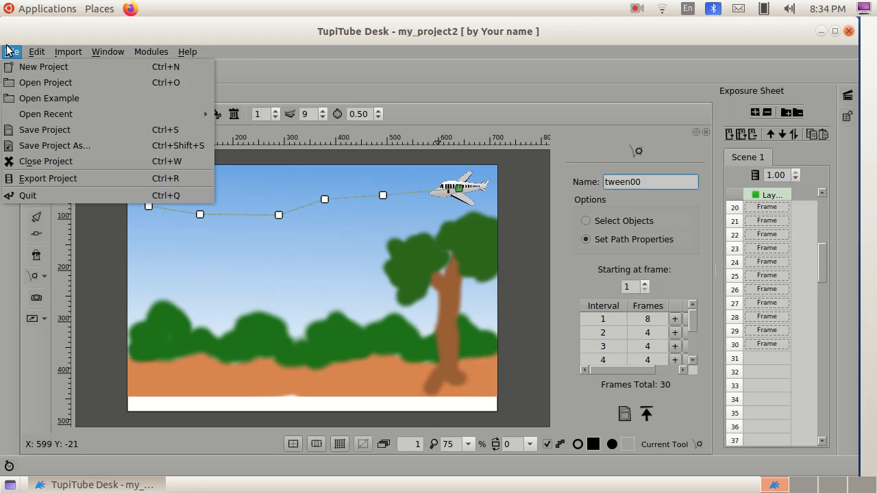
{"action": "left_click", "coordinate": [82, 180]}
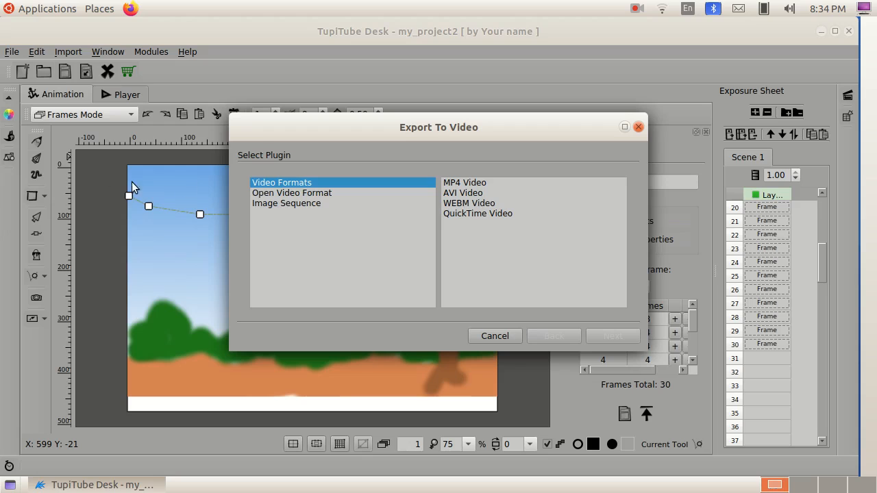
{"action": "left_click", "coordinate": [472, 184]}
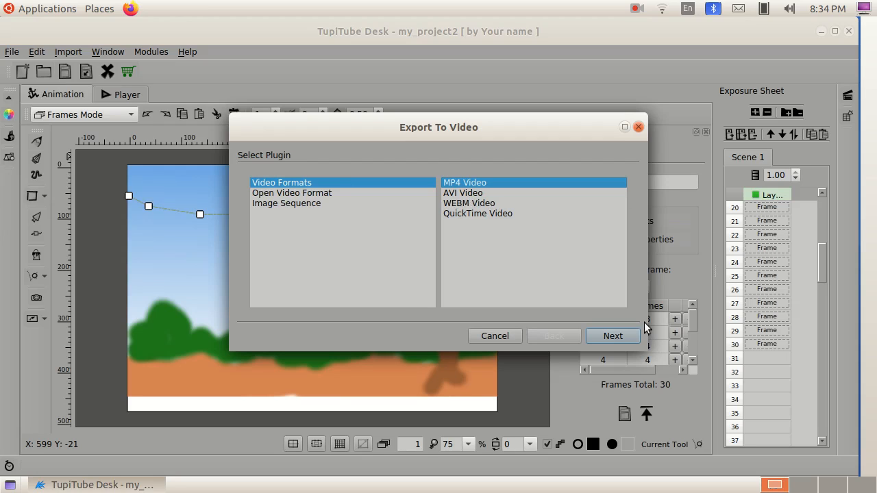
{"action": "left_click", "coordinate": [612, 338]}
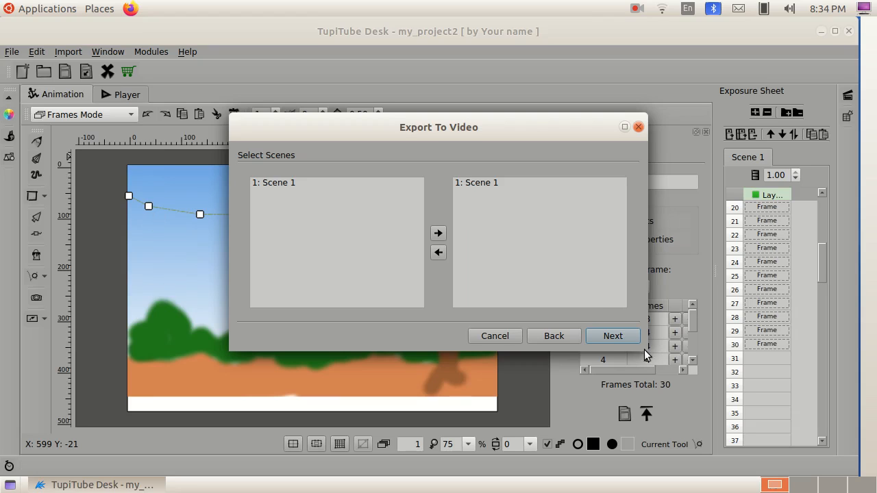
{"action": "left_click", "coordinate": [613, 336]}
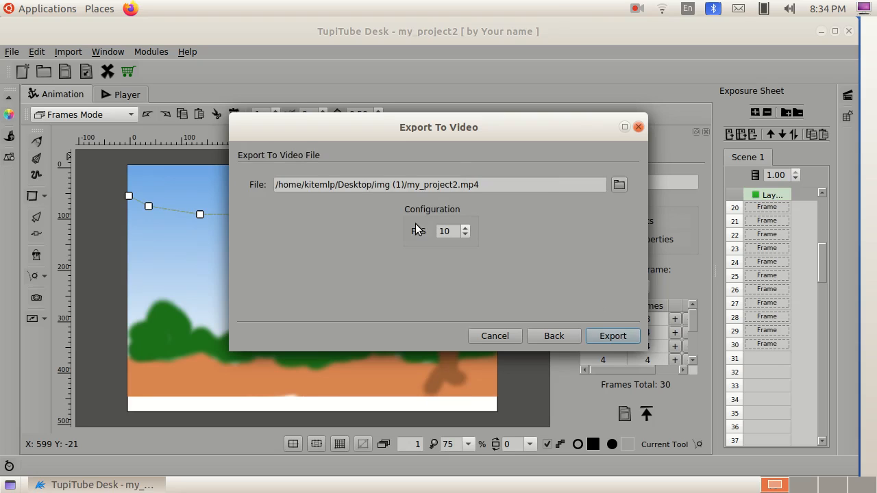
- Choose the graphics and animation folder, inside its parent folder on the Desktop, as the export location
{"action": "left_click", "coordinate": [618, 185]}
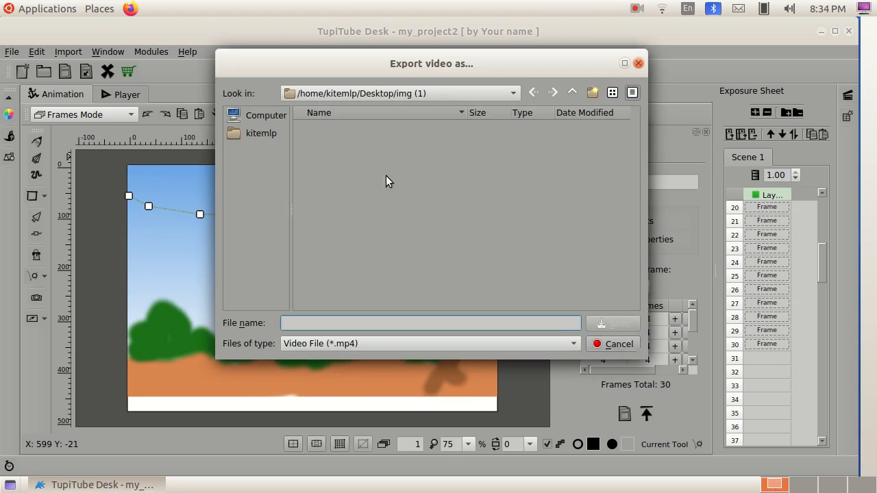
{"action": "left_click", "coordinate": [273, 137]}
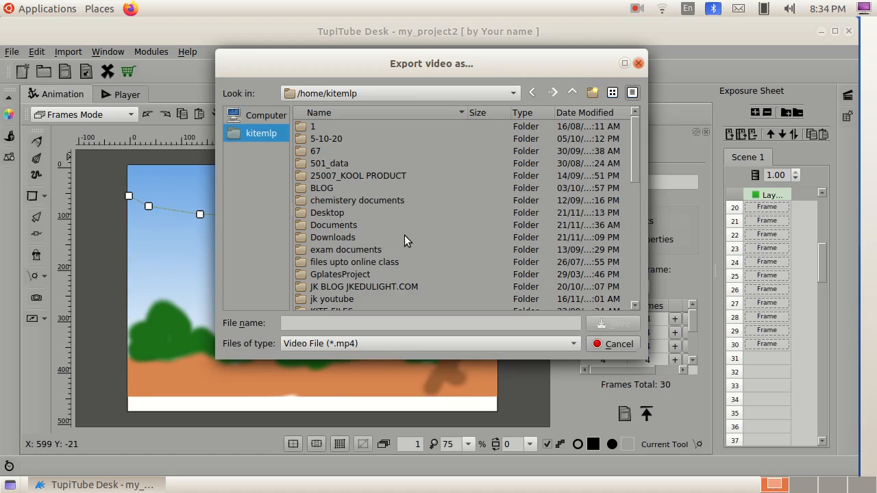
{"action": "scroll", "coordinate": [370, 226], "scroll_direction": "down", "scroll_amount": 3}
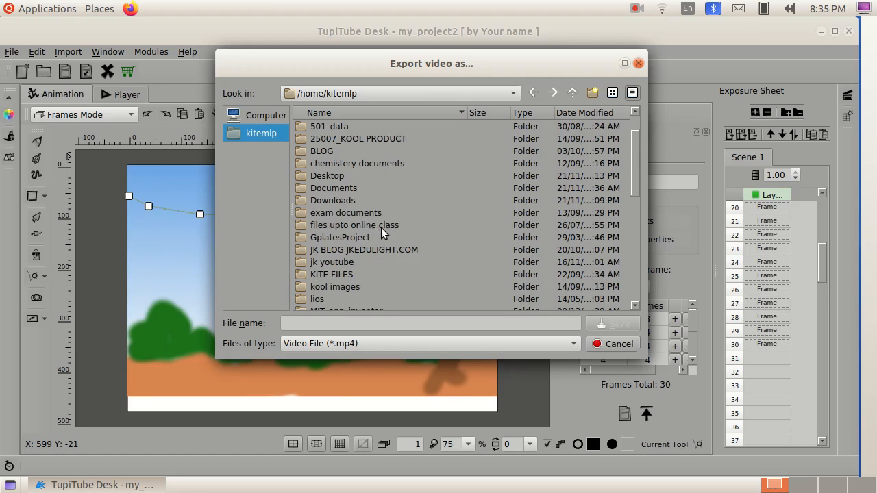
{"action": "scroll", "coordinate": [382, 229], "scroll_direction": "down", "scroll_amount": 3}
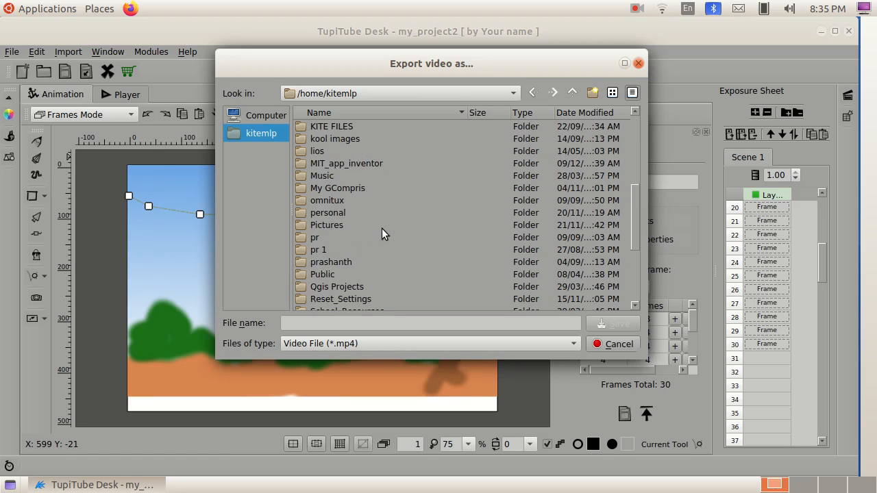
{"action": "scroll", "coordinate": [382, 234], "scroll_direction": "down", "scroll_amount": 2}
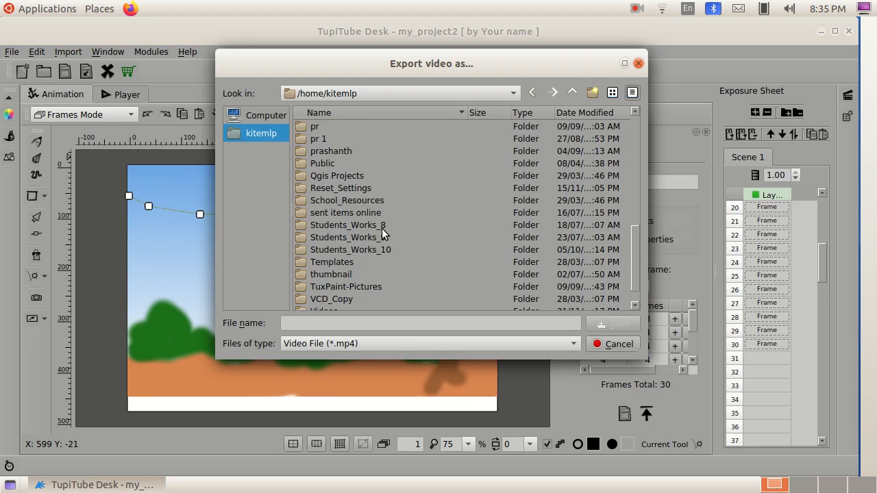
{"action": "scroll", "coordinate": [404, 163], "scroll_direction": "up", "scroll_amount": 7}
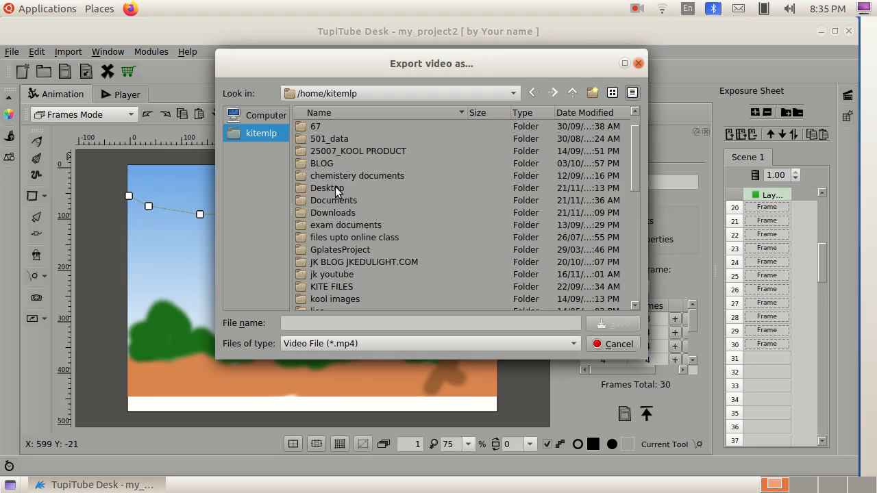
{"action": "double_click", "coordinate": [335, 187]}
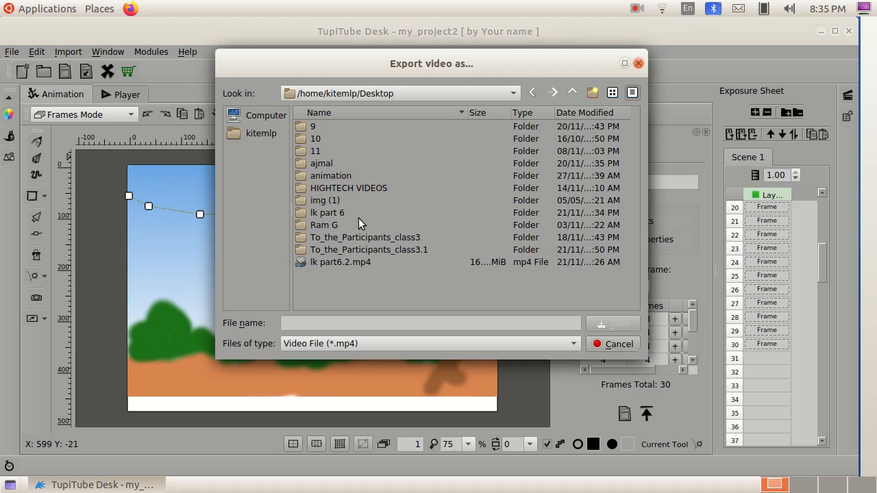
{"action": "double_click", "coordinate": [328, 224]}
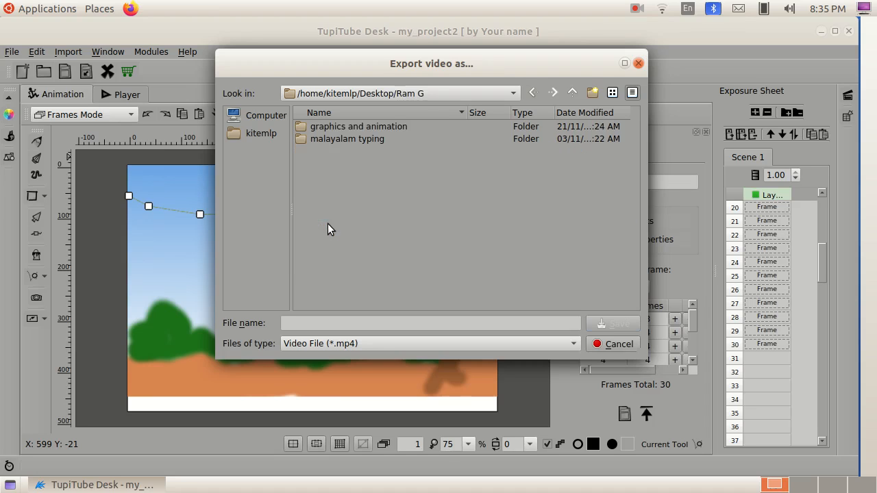
{"action": "double_click", "coordinate": [361, 126]}
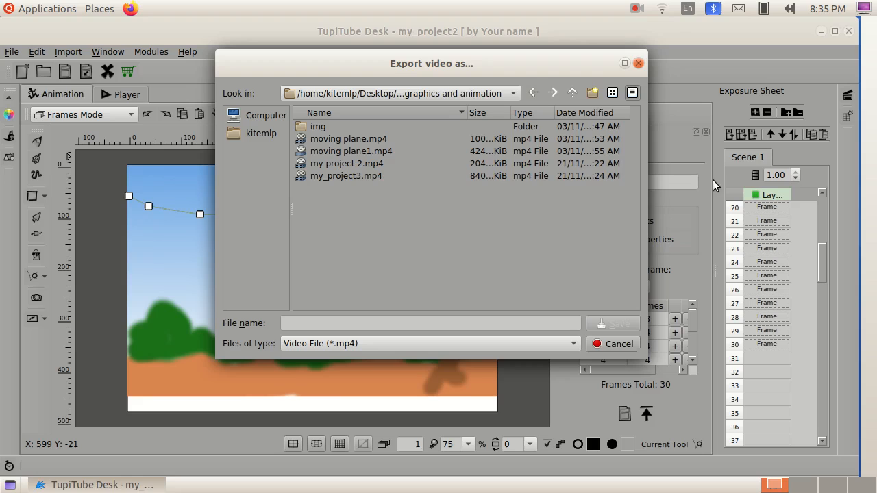
- Name the video file my_project2 and export it
{"action": "type", "text": "my_"}
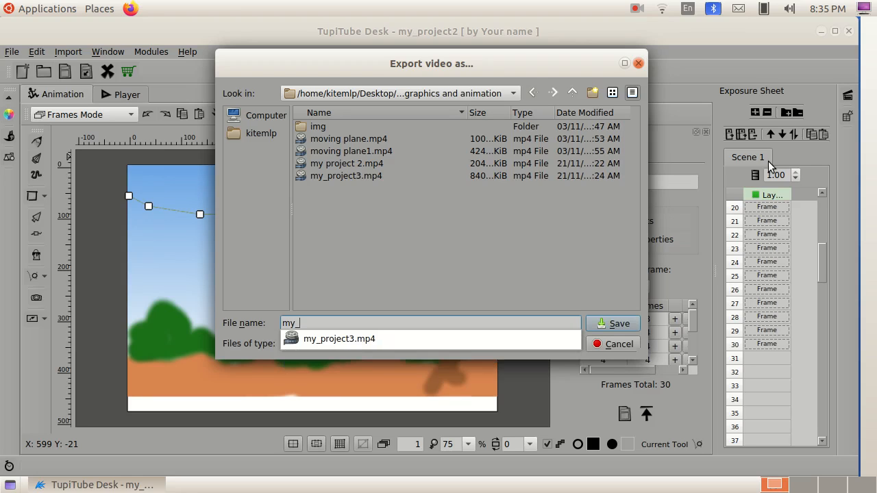
{"action": "type", "text": "project2"}
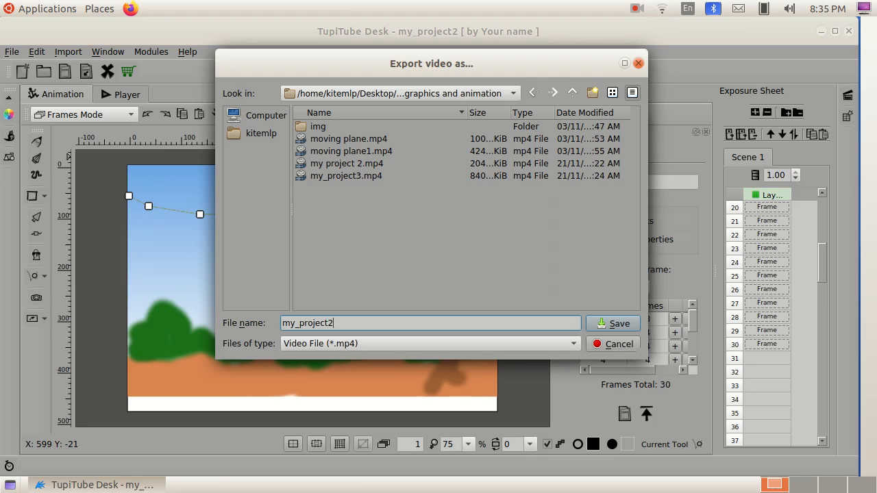
{"action": "left_click", "coordinate": [601, 331]}
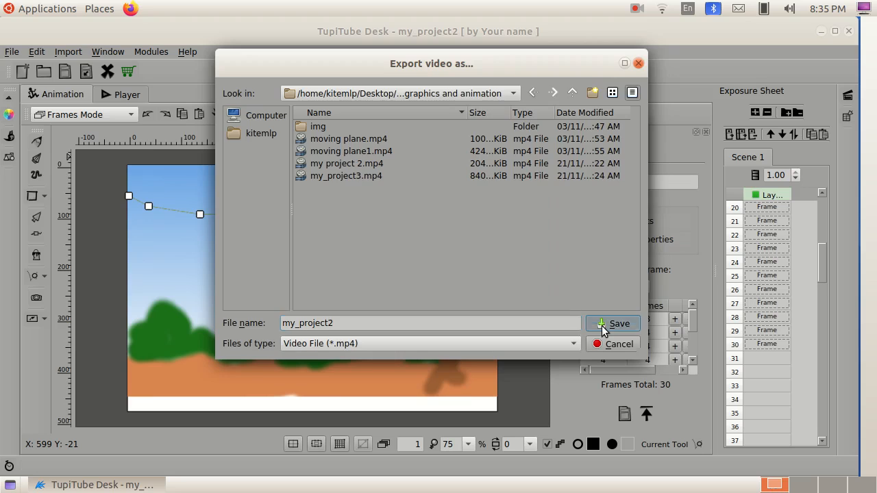
{"action": "left_click", "coordinate": [623, 338]}
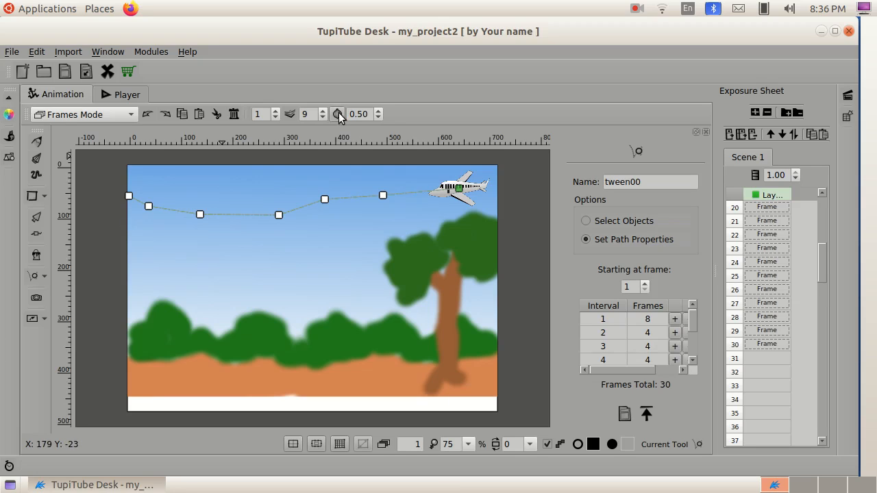
- Start another MP4 export of the project and add Scene 1 four more times to the scenes to export
{"action": "left_click", "coordinate": [12, 52]}
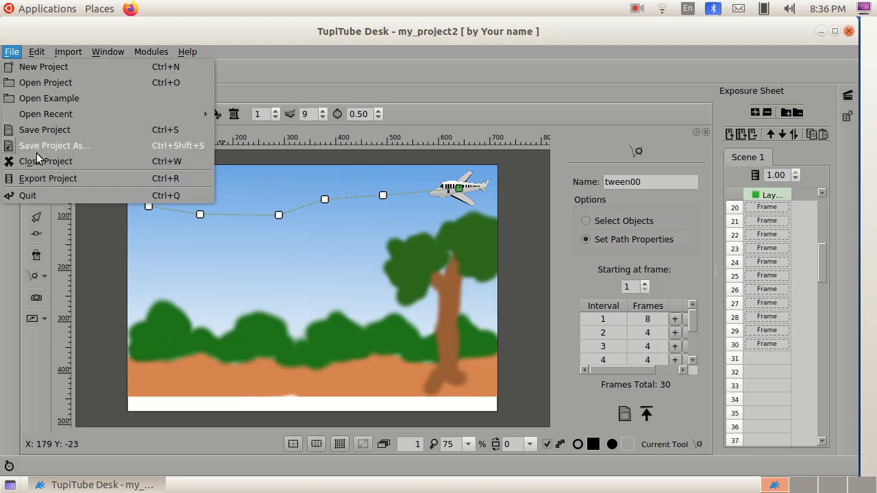
{"action": "left_click", "coordinate": [50, 180]}
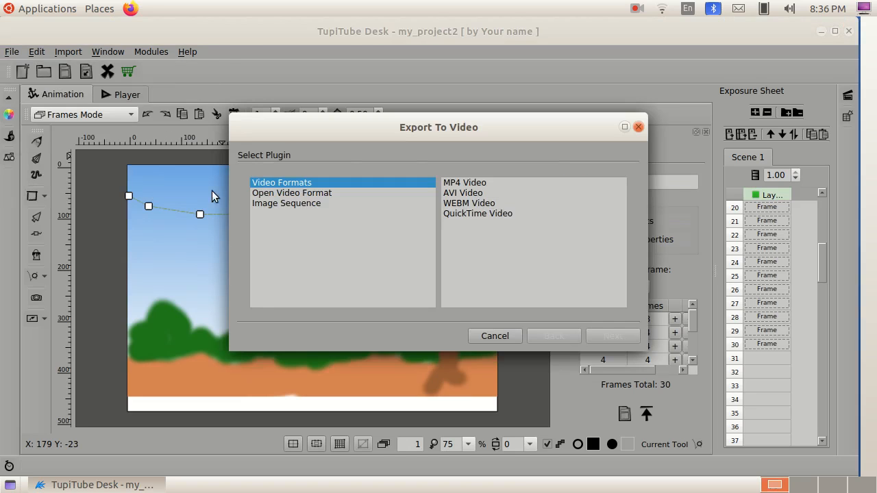
{"action": "left_click", "coordinate": [472, 183]}
{"action": "left_click", "coordinate": [612, 338]}
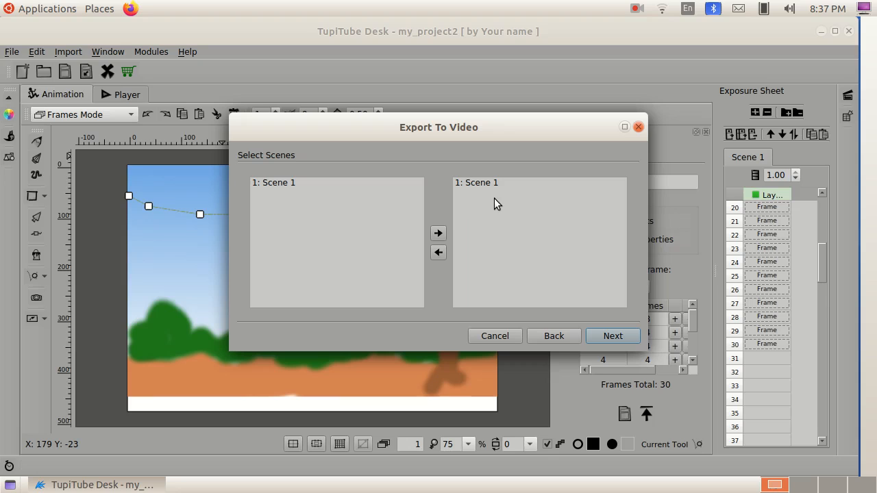
{"action": "left_click", "coordinate": [280, 184]}
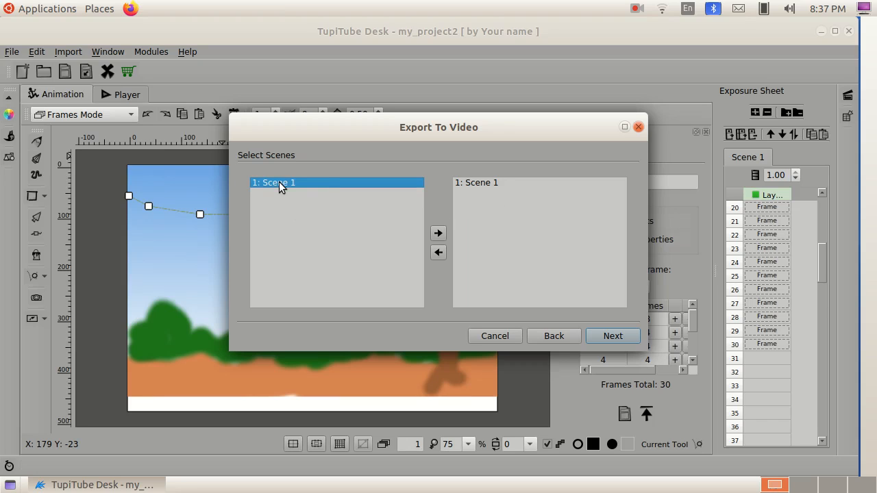
{"action": "left_click", "coordinate": [437, 234]}
{"action": "left_click", "coordinate": [439, 237]}
{"action": "left_click", "coordinate": [438, 237]}
{"action": "left_click", "coordinate": [438, 236]}
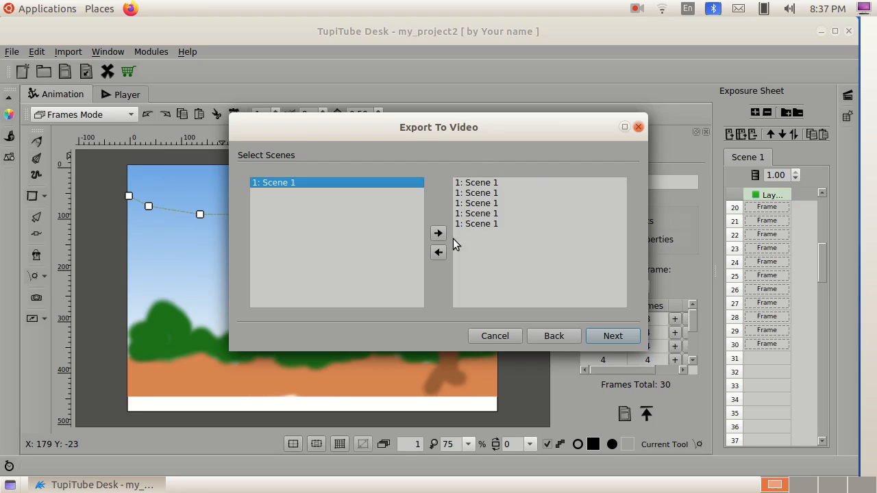
- Export the repeated scenes to my_project2.mp4, overwriting the existing file
{"action": "left_click", "coordinate": [616, 348]}
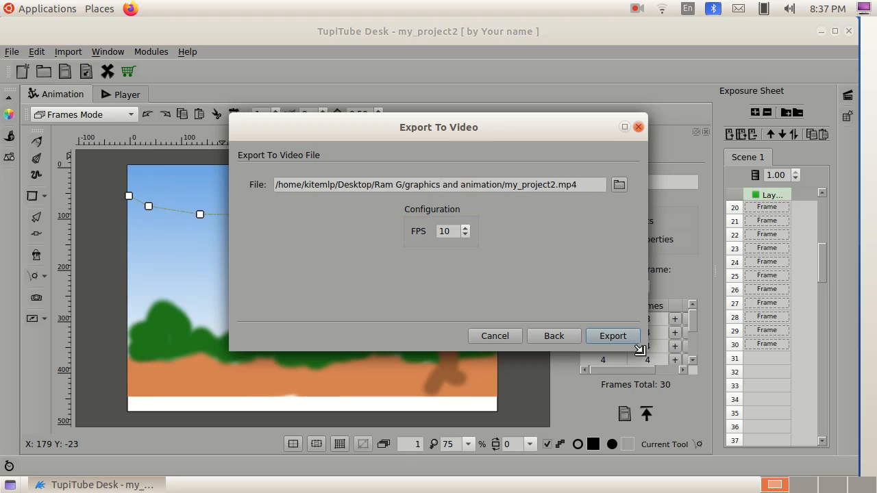
{"action": "left_click", "coordinate": [609, 339]}
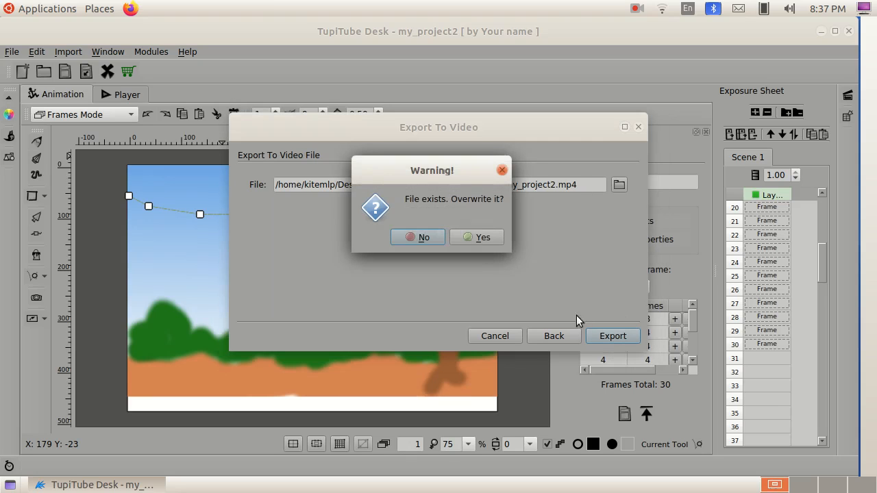
{"action": "left_click", "coordinate": [483, 239]}
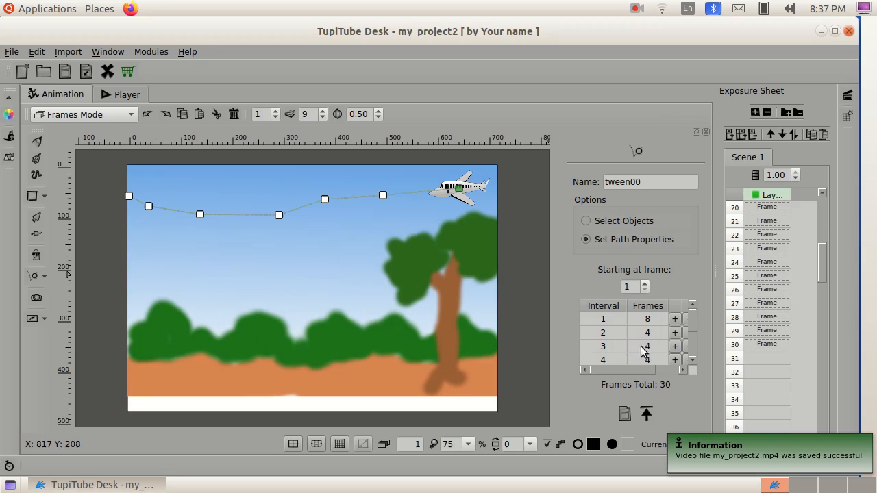
- Minimize the animation program, open the graphics and animation folder from the desktop, and play my_project2.mp4 in the video player
{"action": "left_click", "coordinate": [821, 32]}
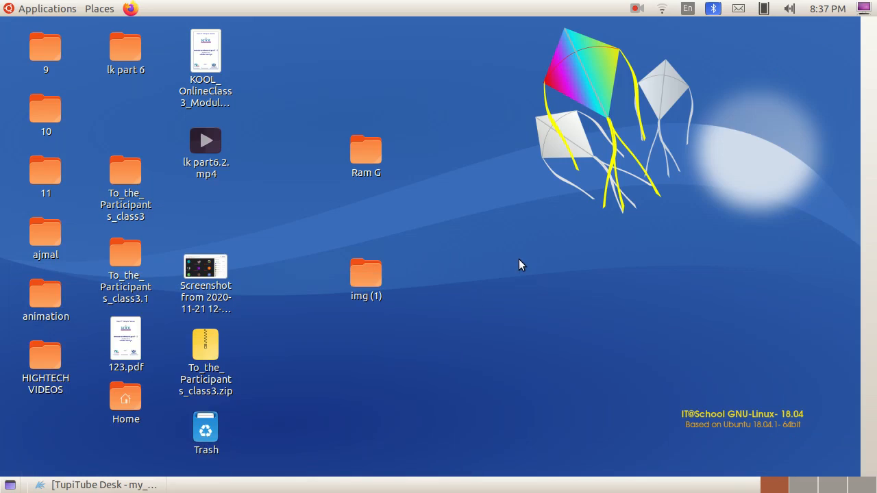
{"action": "double_click", "coordinate": [374, 156]}
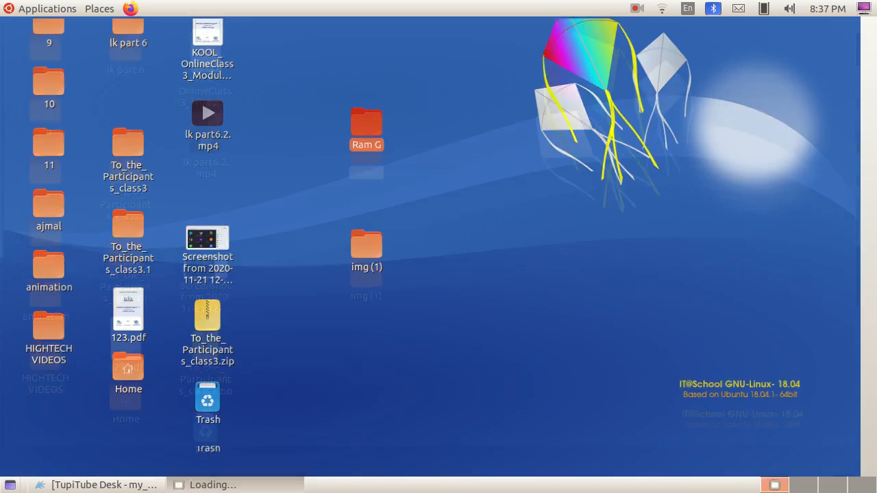
{"action": "double_click", "coordinate": [211, 69]}
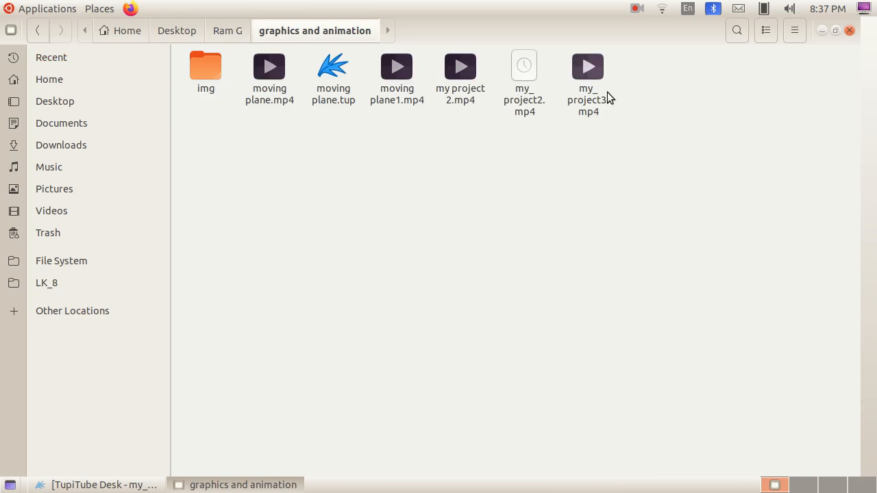
{"action": "double_click", "coordinate": [524, 72]}
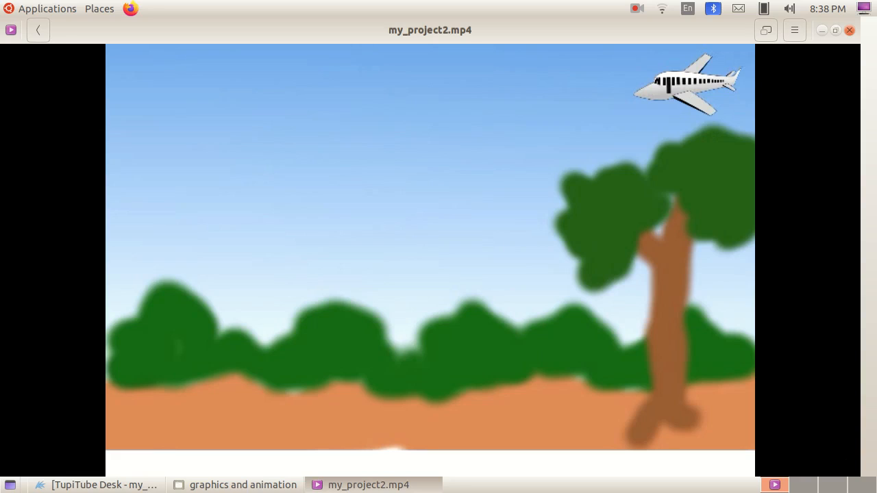
{"action": "mouse_move", "coordinate": [686, 108]}
{"action": "mouse_move", "coordinate": [503, 219]}
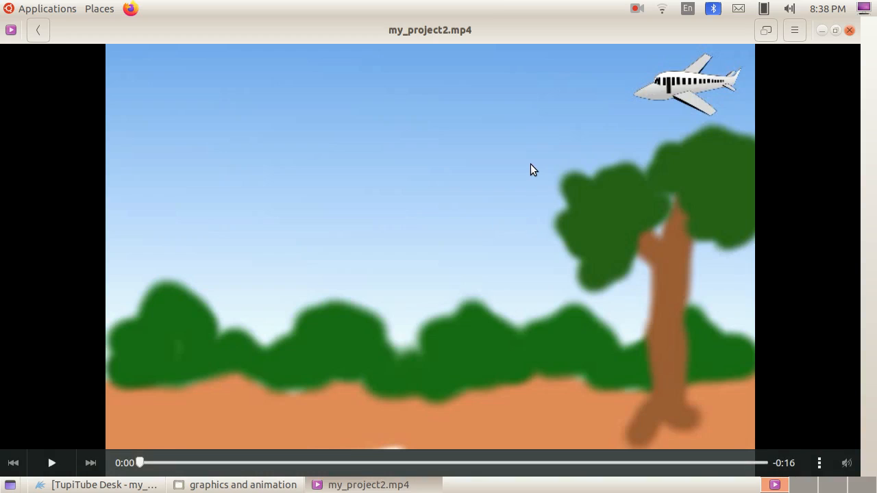